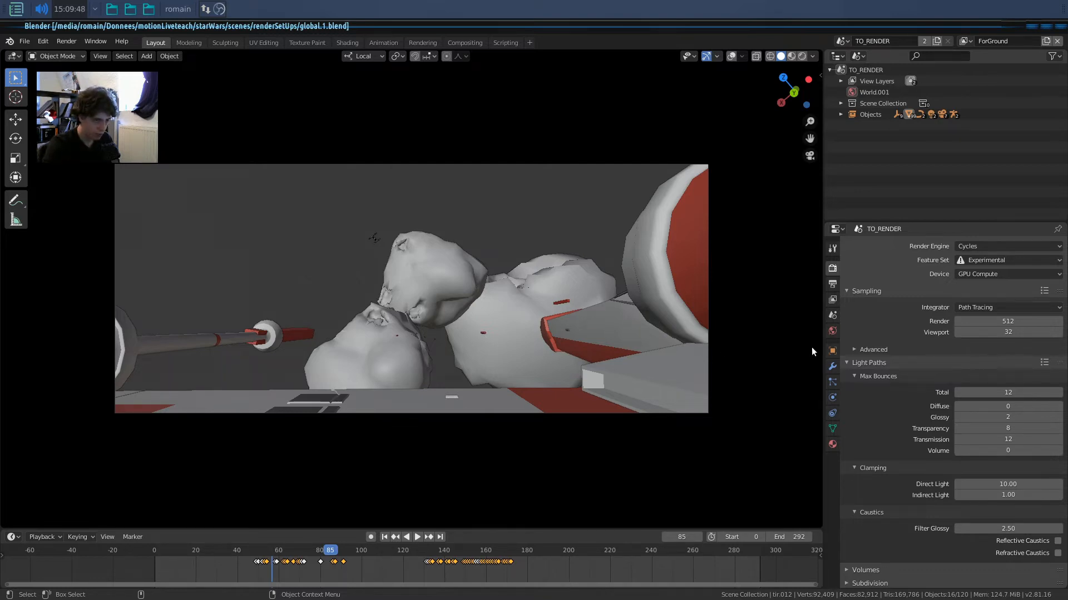
- Widen the outliner and properties area next to the 3D viewport
drag(823, 351, 712, 331)
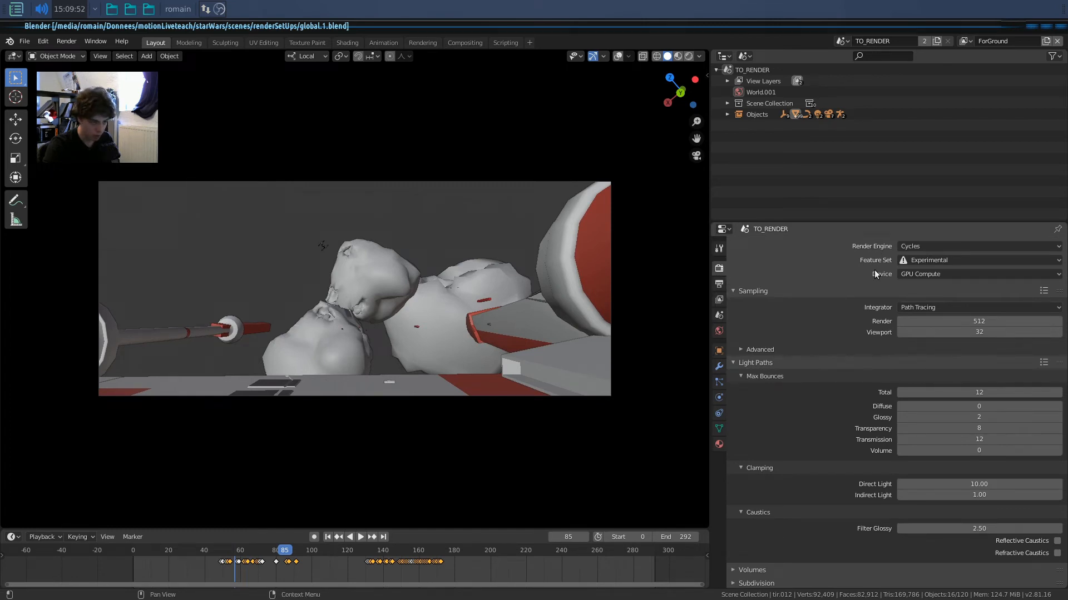
click(708, 468)
drag(709, 468, 787, 494)
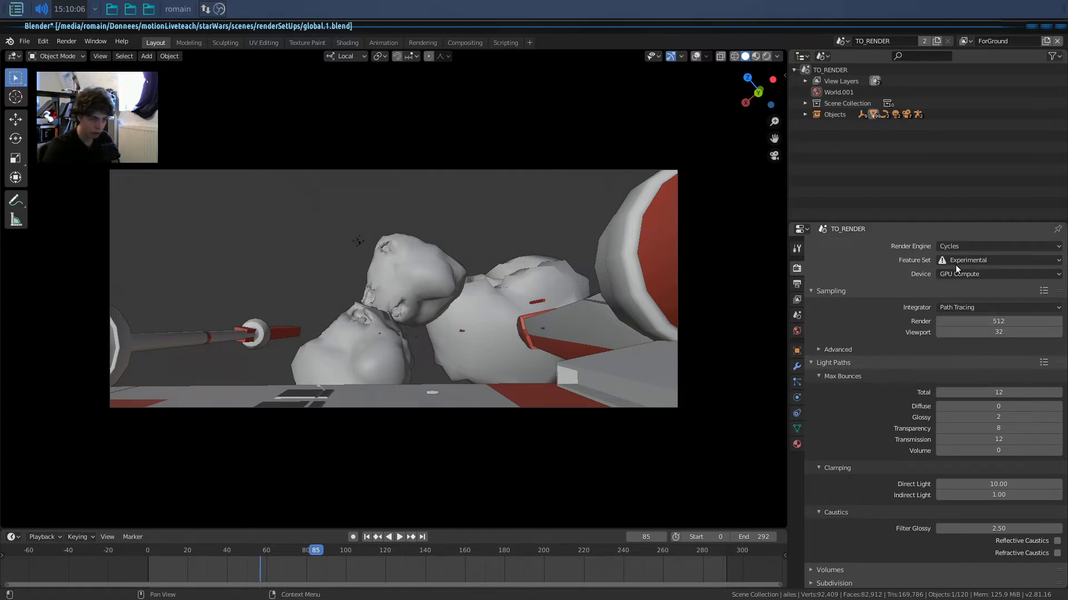
- Show the viewport in Rendered shading and switch the active view layer from ForGround to BackGround
key(z)
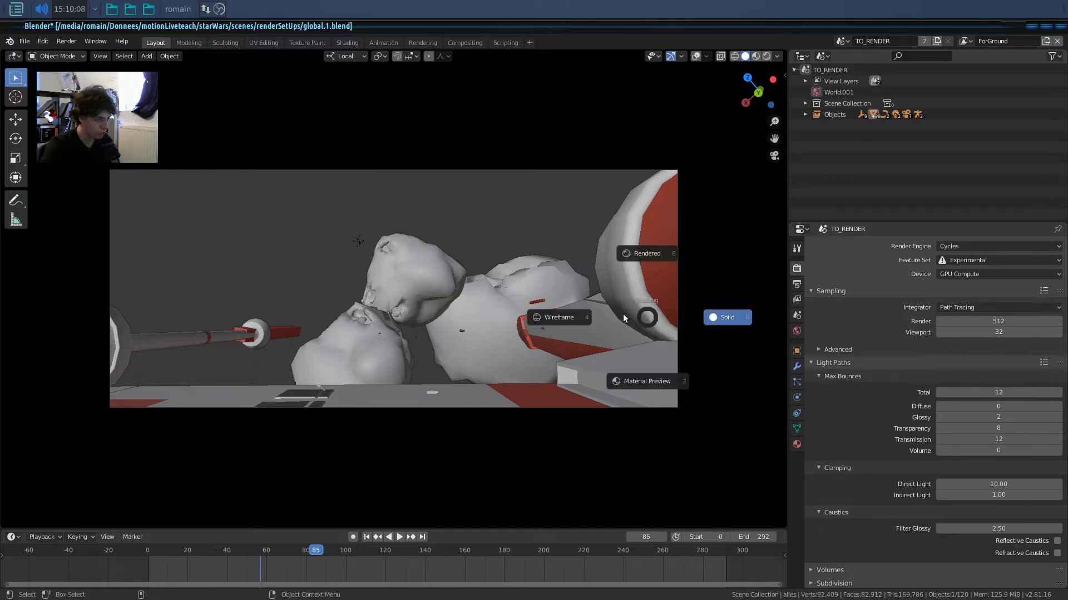
click(584, 315)
key(z)
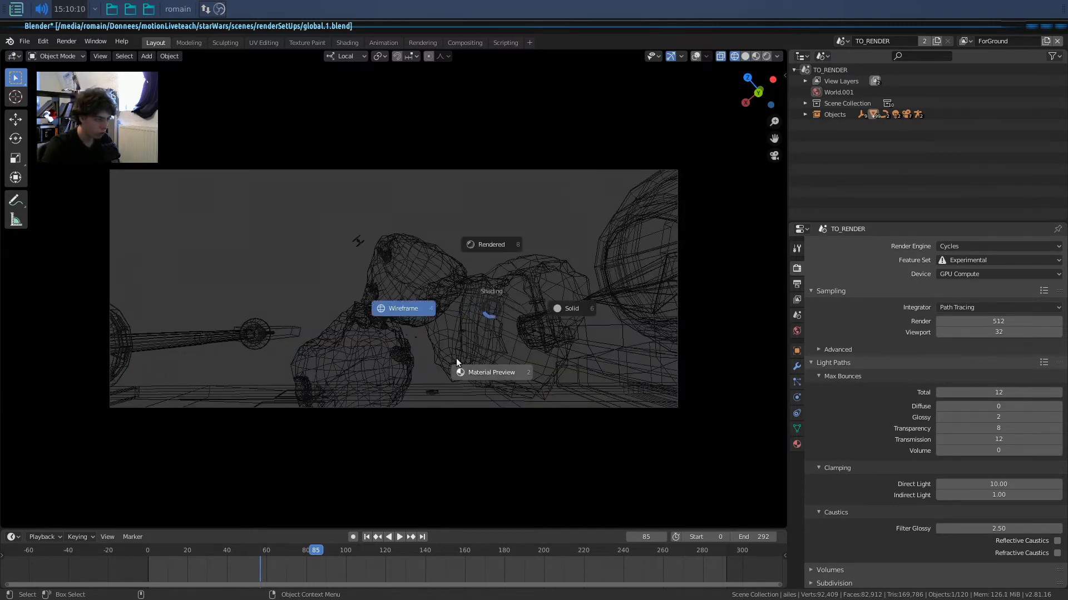
click(501, 240)
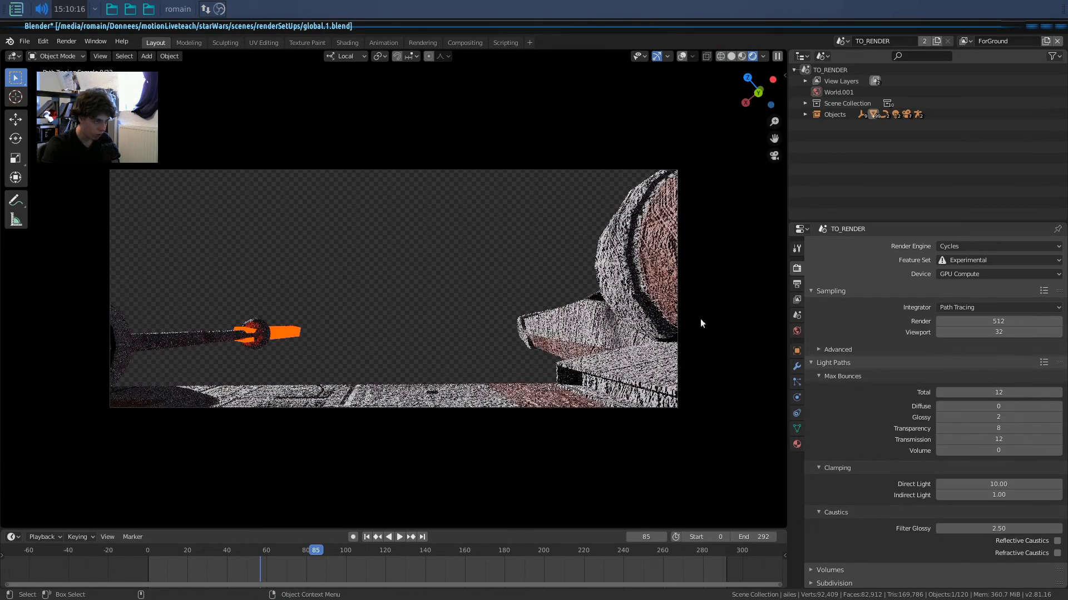
click(965, 41)
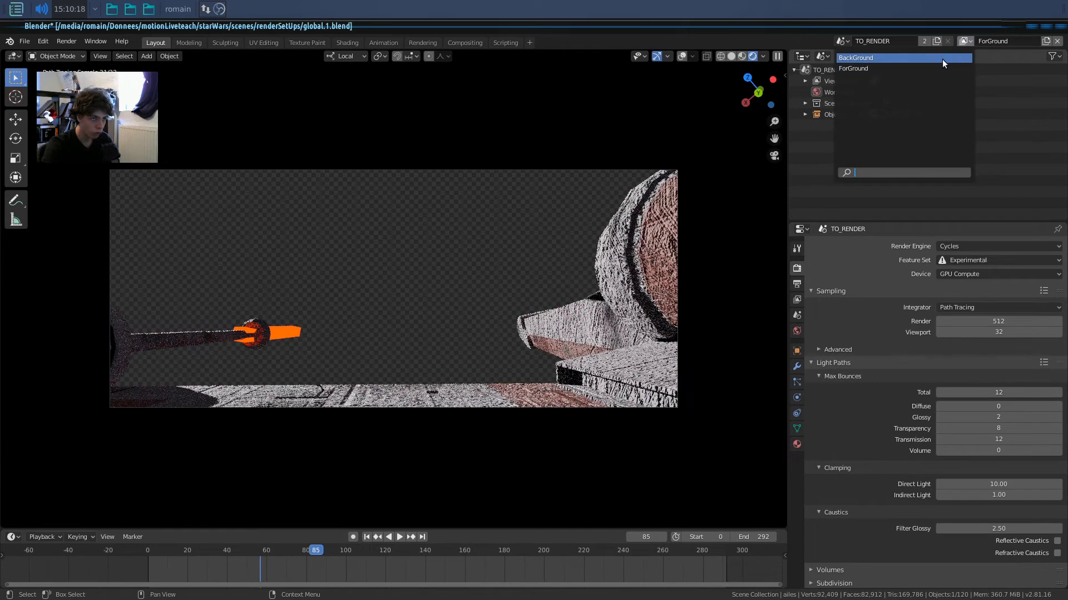
click(942, 58)
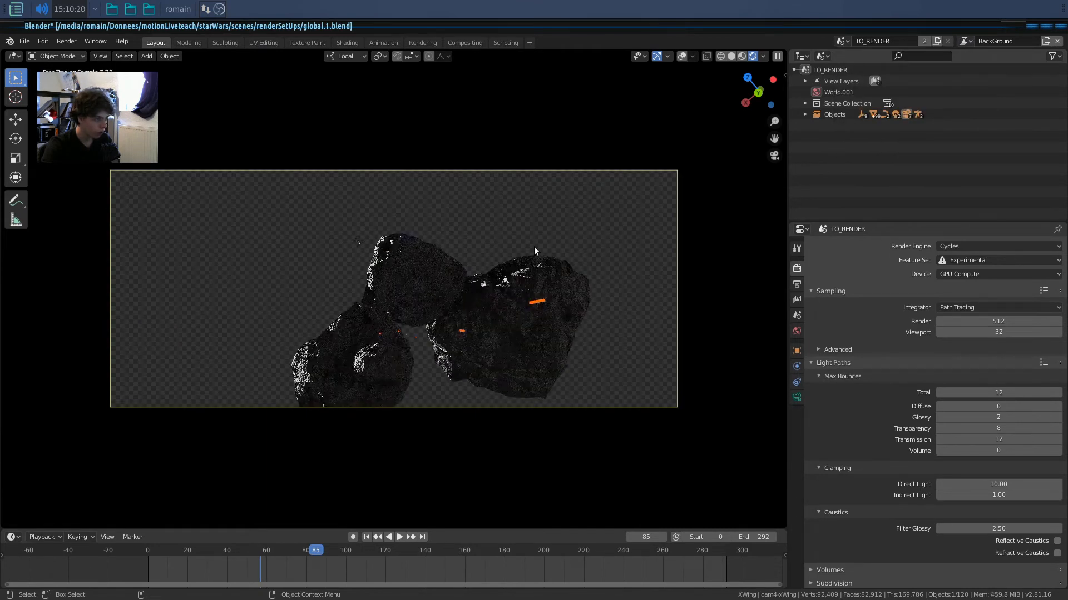
- Set the viewport samples to 2 and step back to frame 84
click(986, 333)
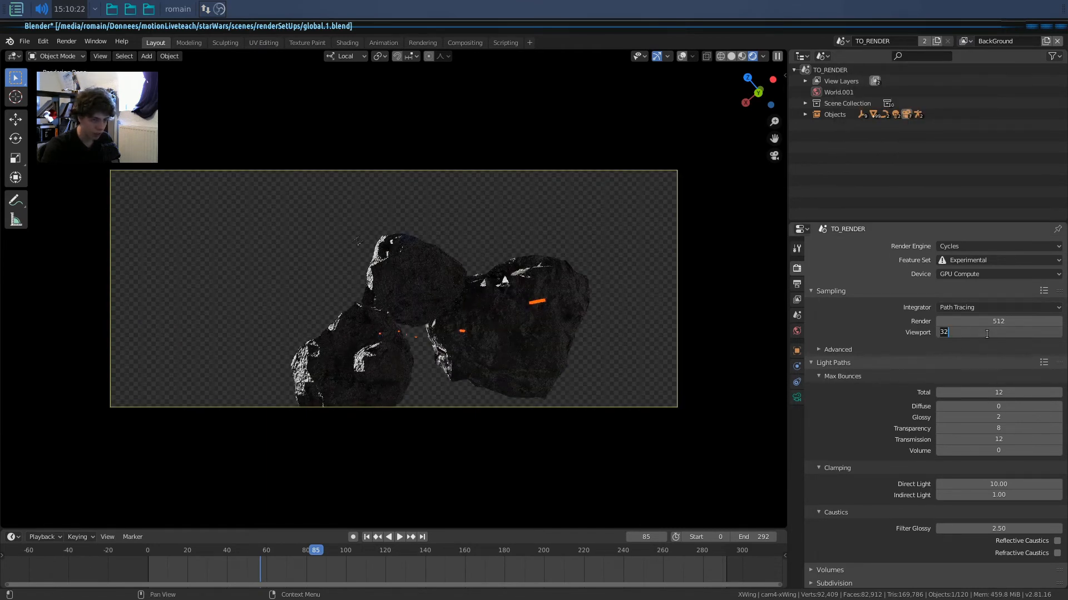
text(2)
key(Return)
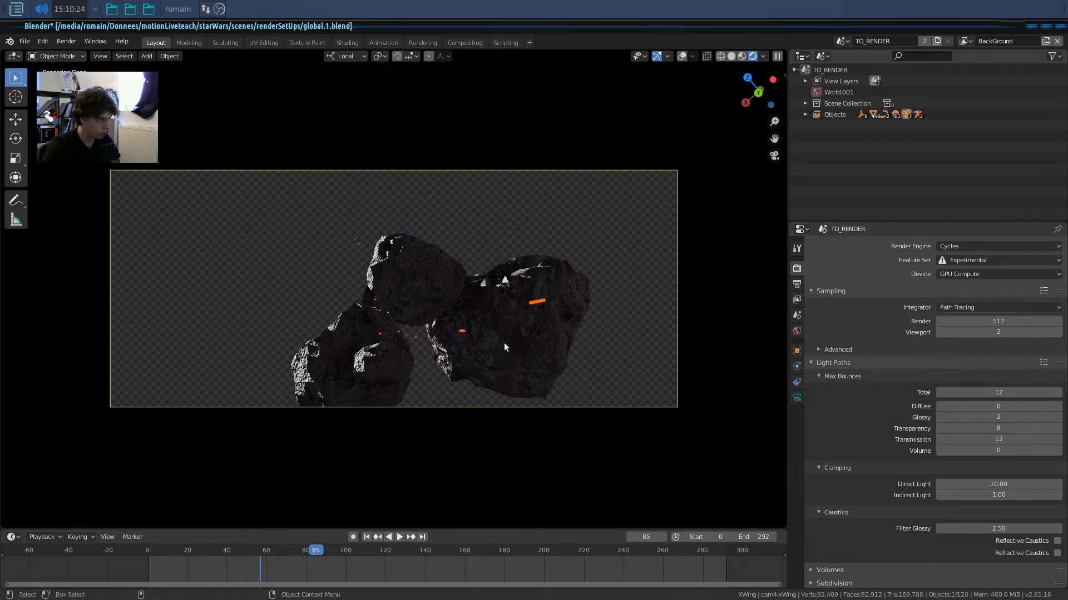
key(Left)
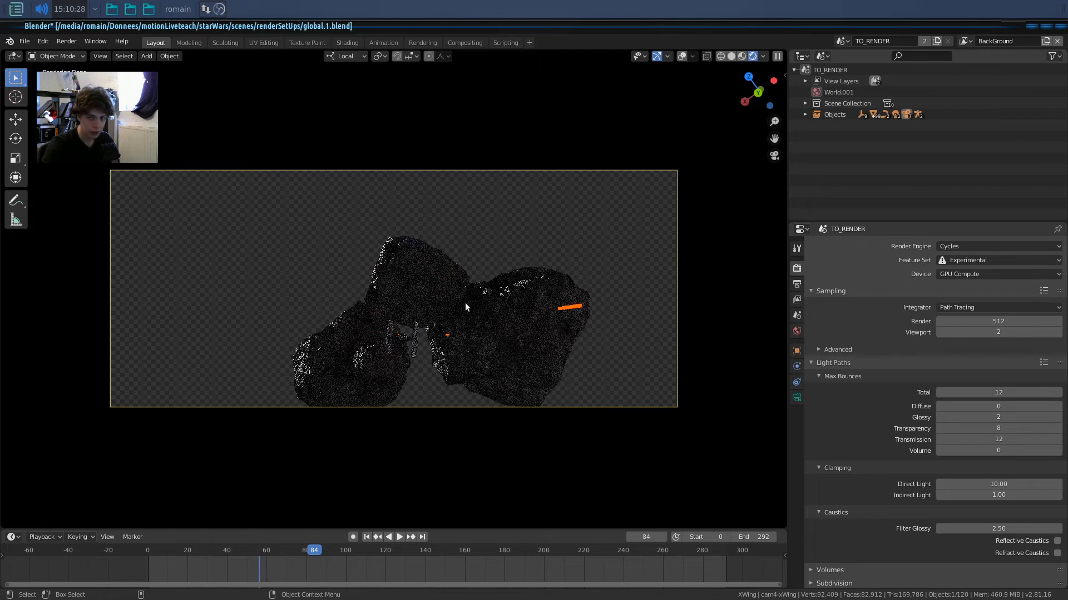
- Set the viewport samples to 512 for comparison
click(980, 332)
text(51)
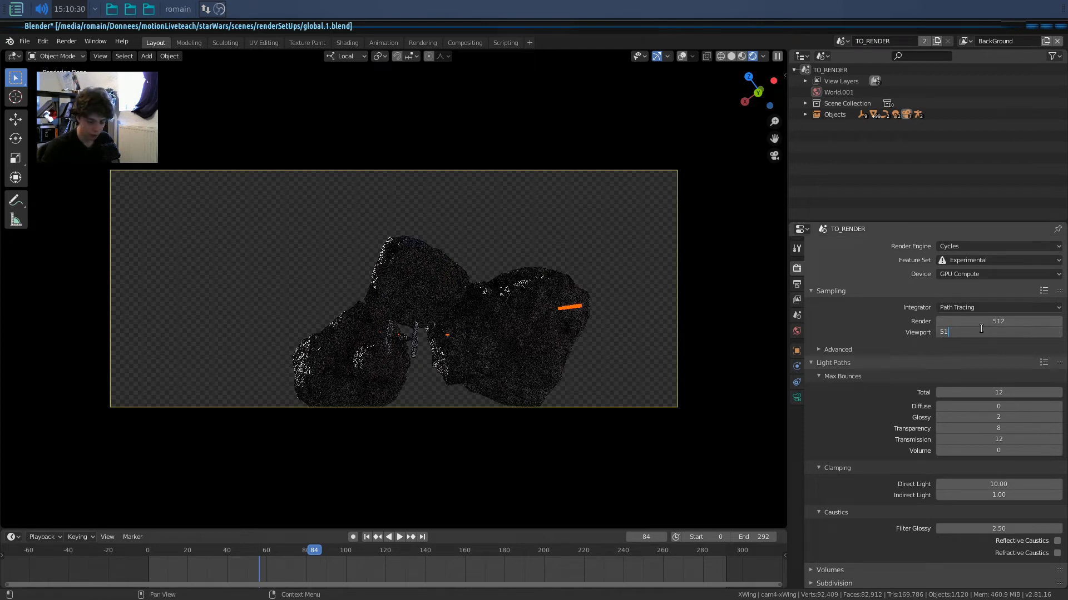
text(2)
key(Return)
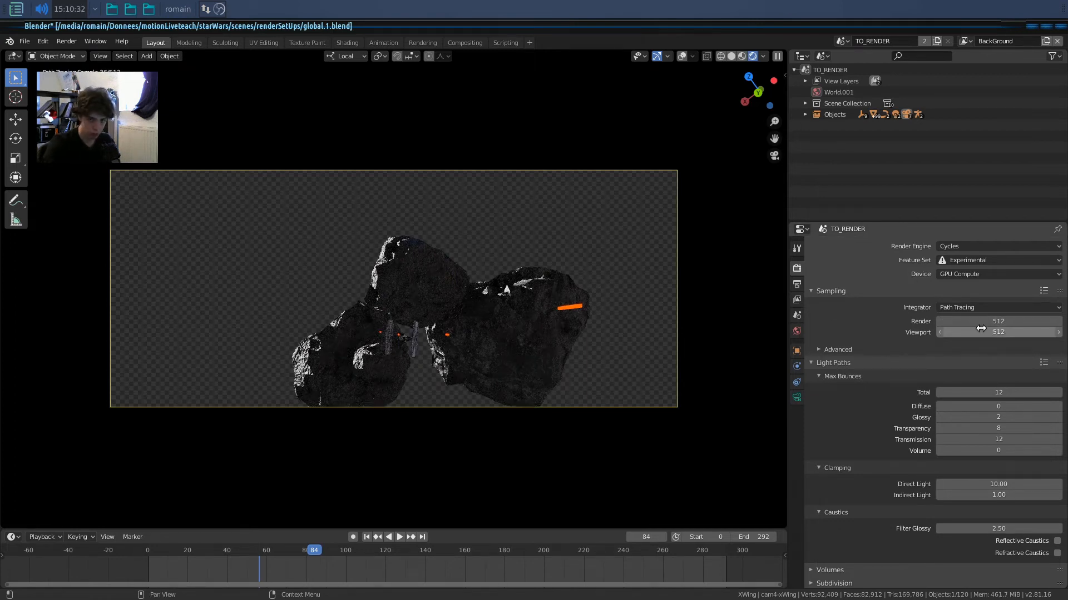
- Set the viewport samples back to 2 and switch the viewport to Solid shading
click(979, 331)
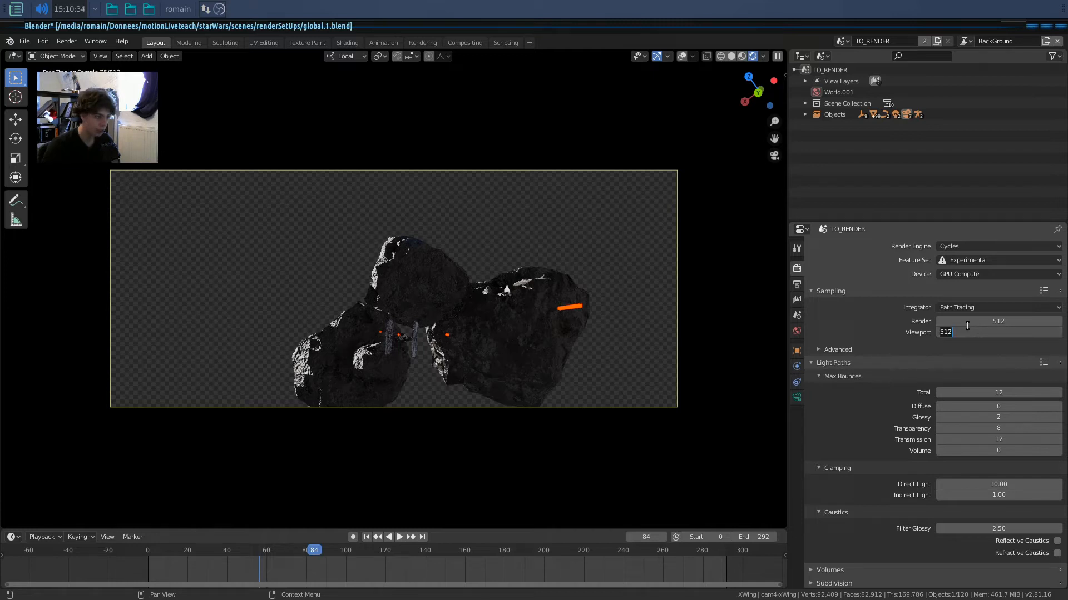
text(2)
key(Return)
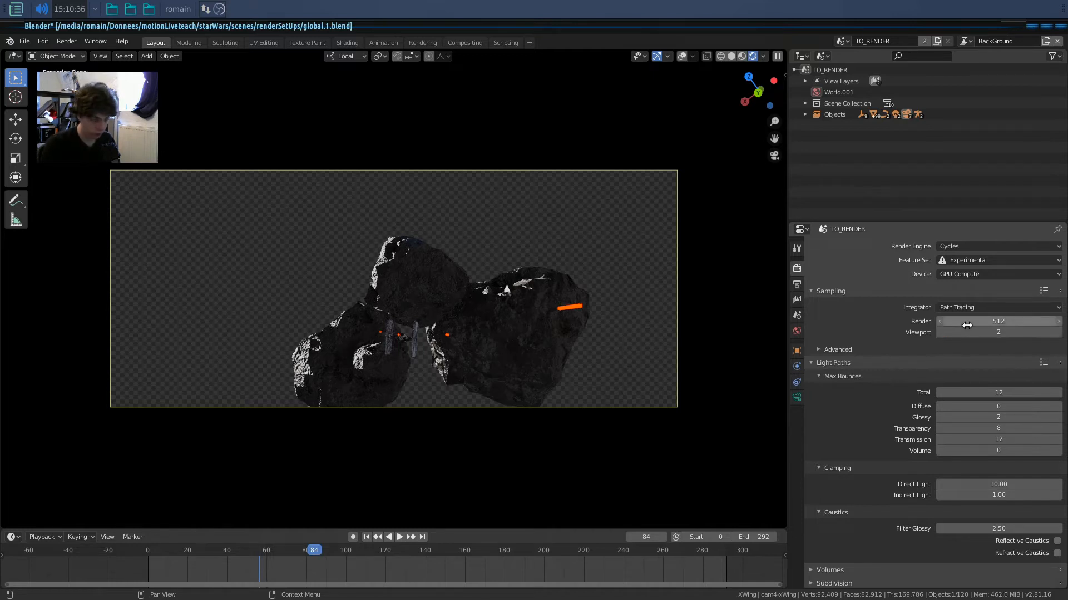
key(z)
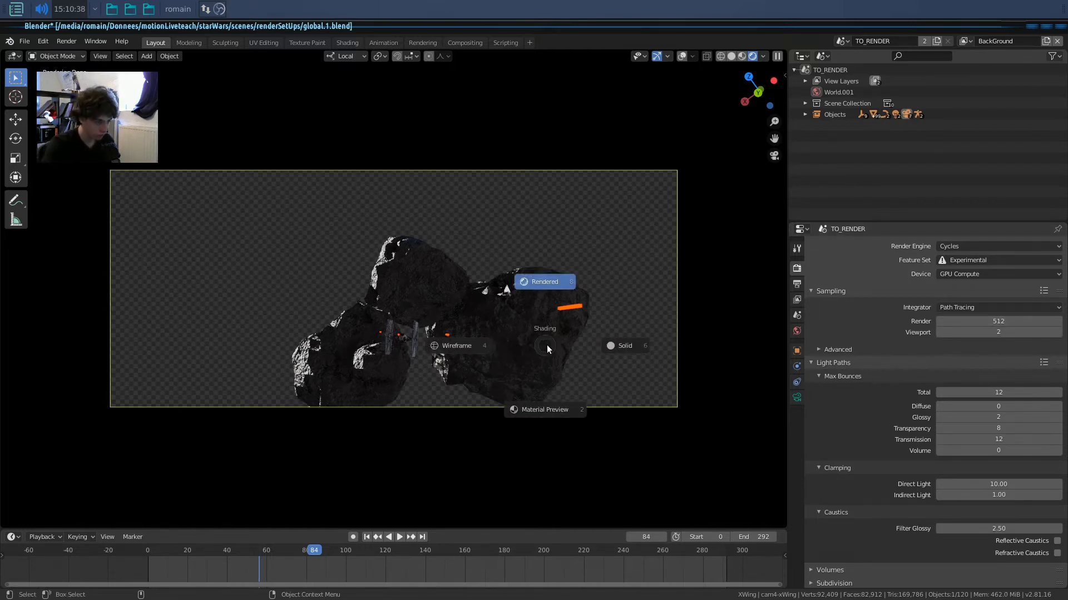
click(575, 347)
- Examine the Light Paths bounce and clamping values and the Film settings, collapsing each section when done
scroll(867, 384, down, 3)
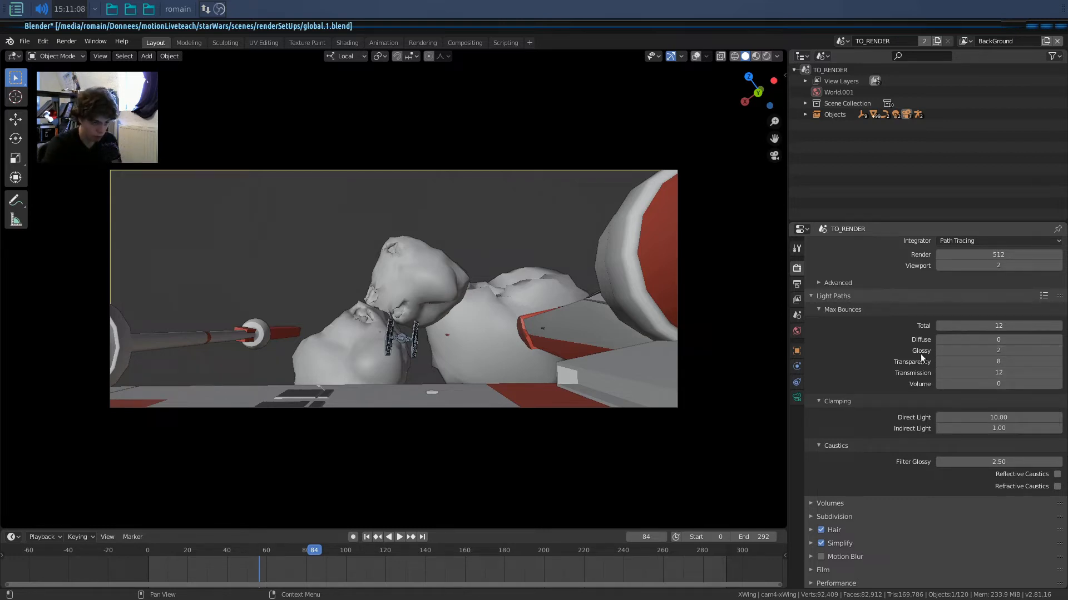
scroll(945, 378, down, 2)
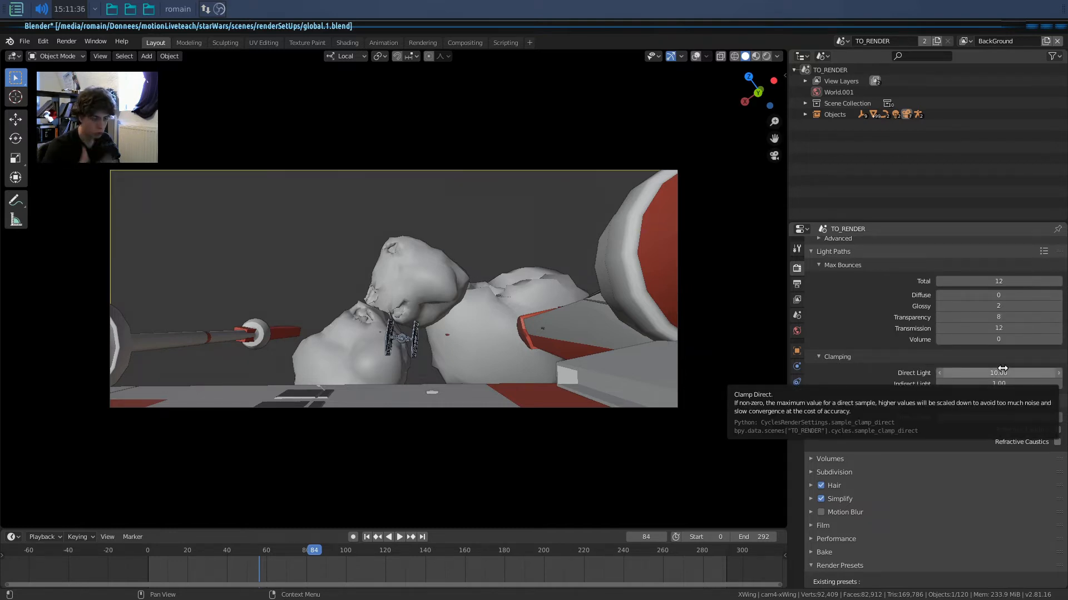
scroll(860, 323, up, 2)
click(814, 298)
click(832, 373)
click(833, 374)
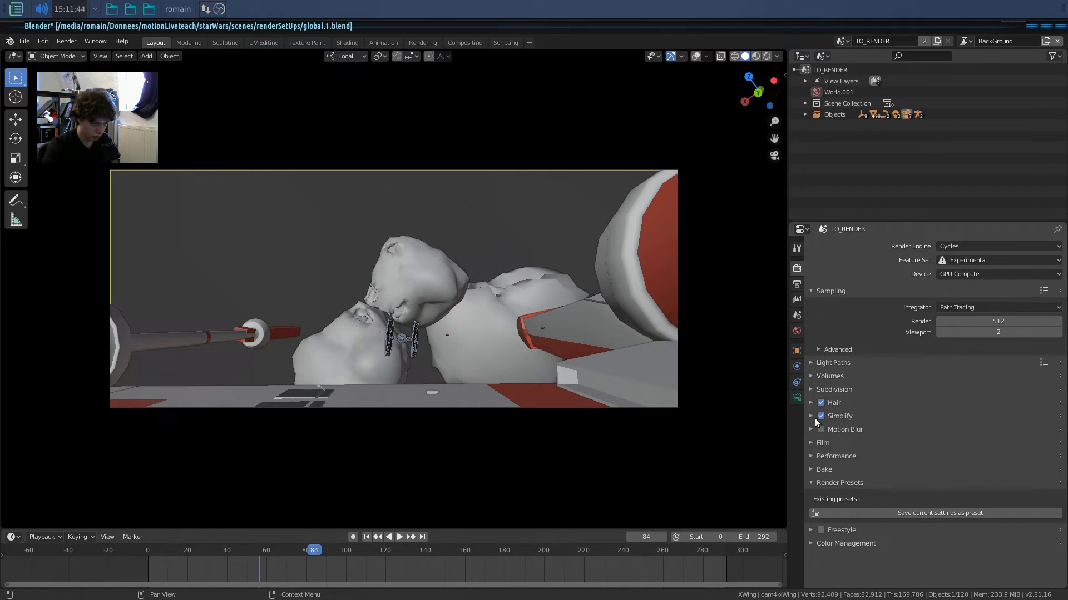
click(809, 442)
scroll(898, 446, down, 3)
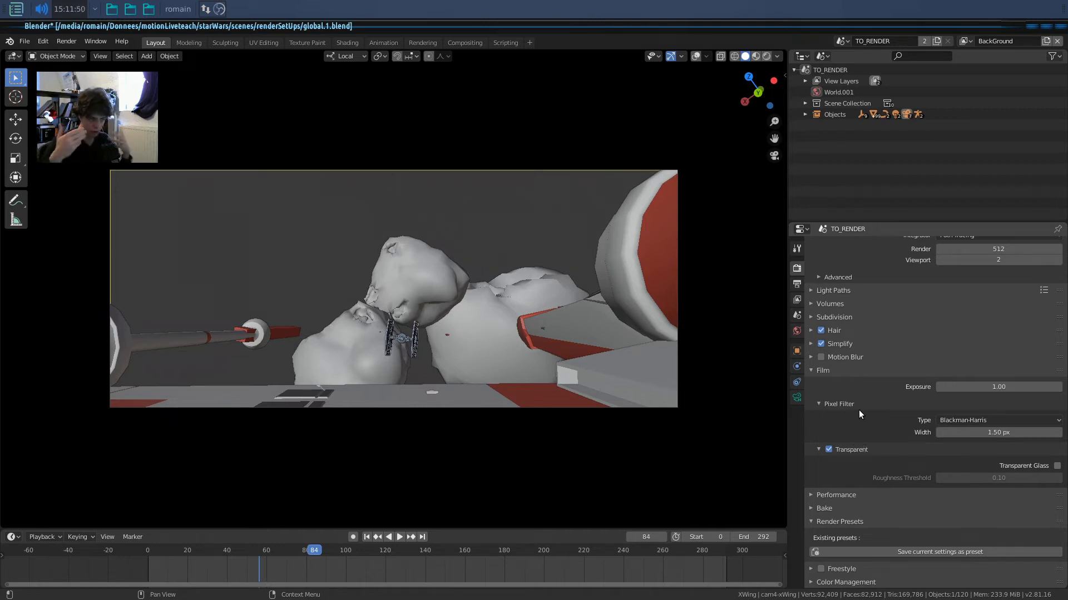
click(823, 372)
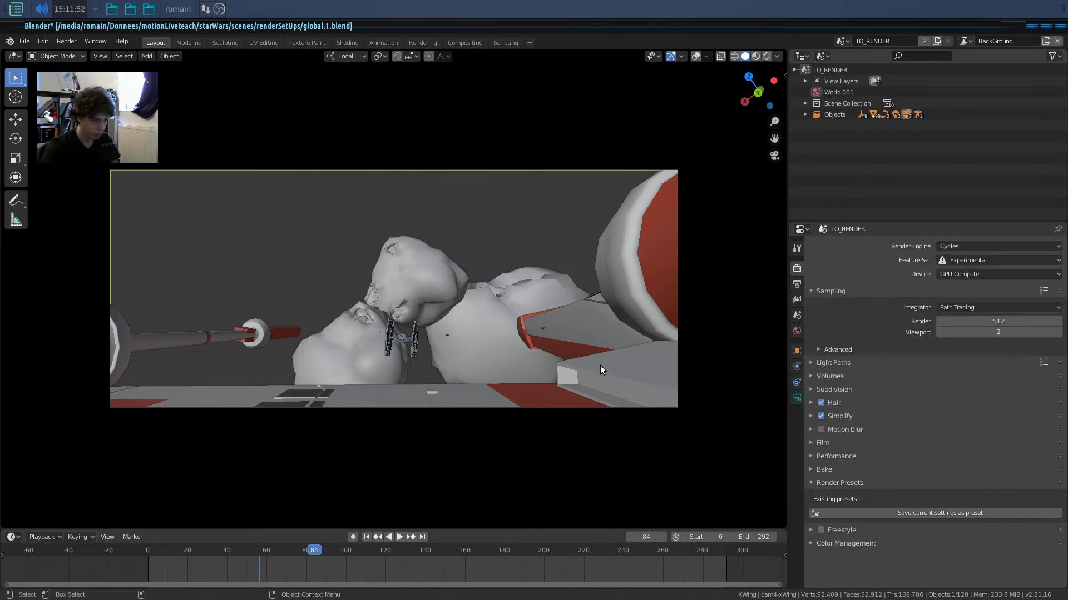
- Switch the viewport to Rendered shading and expand the Performance section of the render settings
key(z)
click(604, 297)
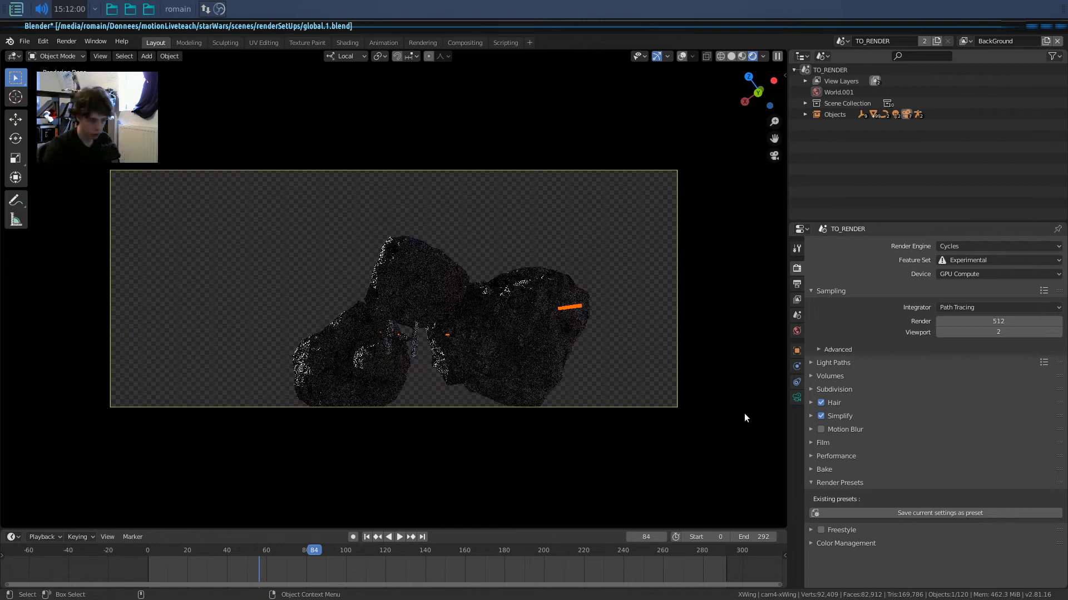
click(810, 443)
click(810, 444)
click(812, 455)
- Examine the render device, tile size, acceleration structure and Final Render options in the render settings
scroll(826, 428, down, 3)
scroll(826, 427, down, 6)
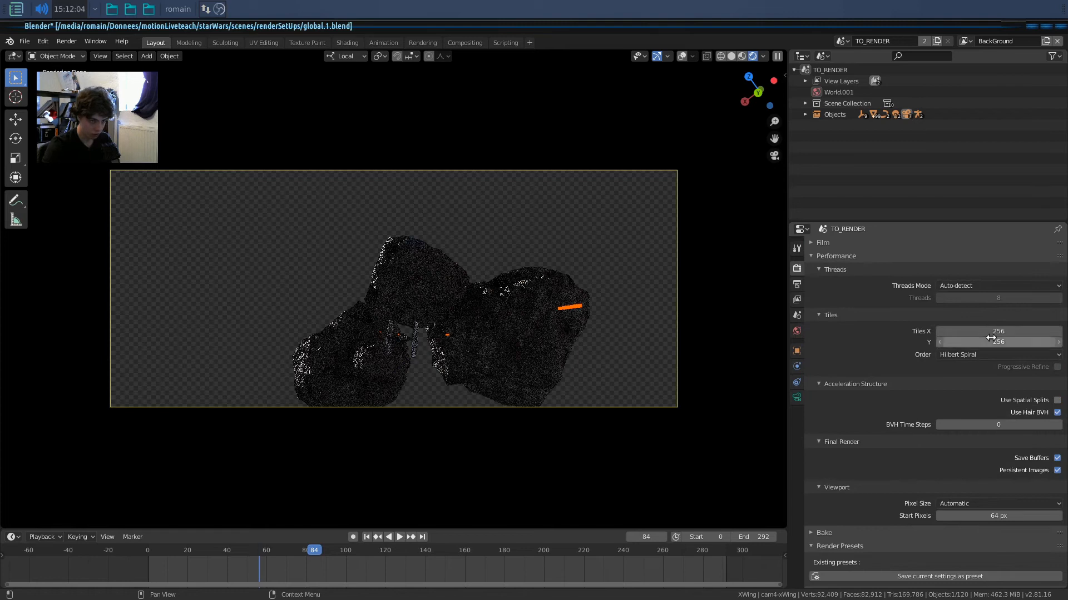
scroll(940, 356, up, 9)
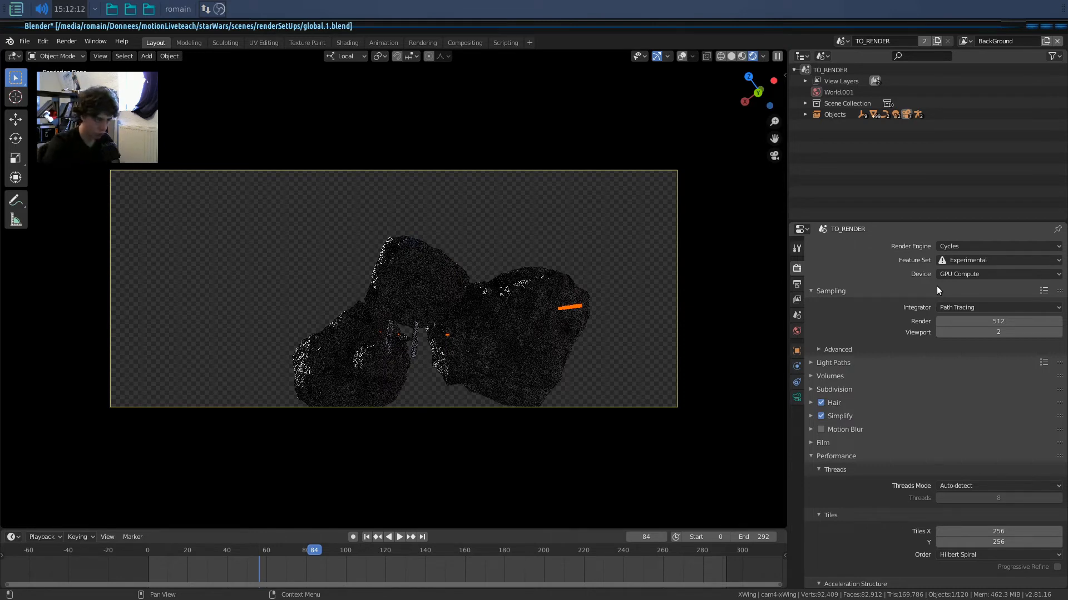
click(952, 277)
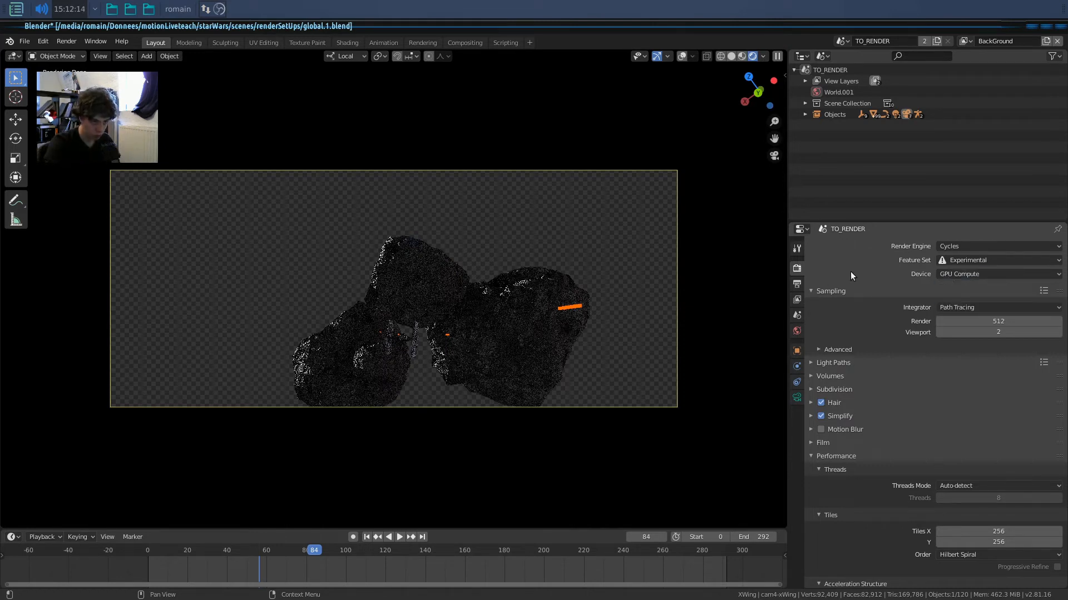
scroll(854, 323, down, 5)
scroll(856, 326, down, 5)
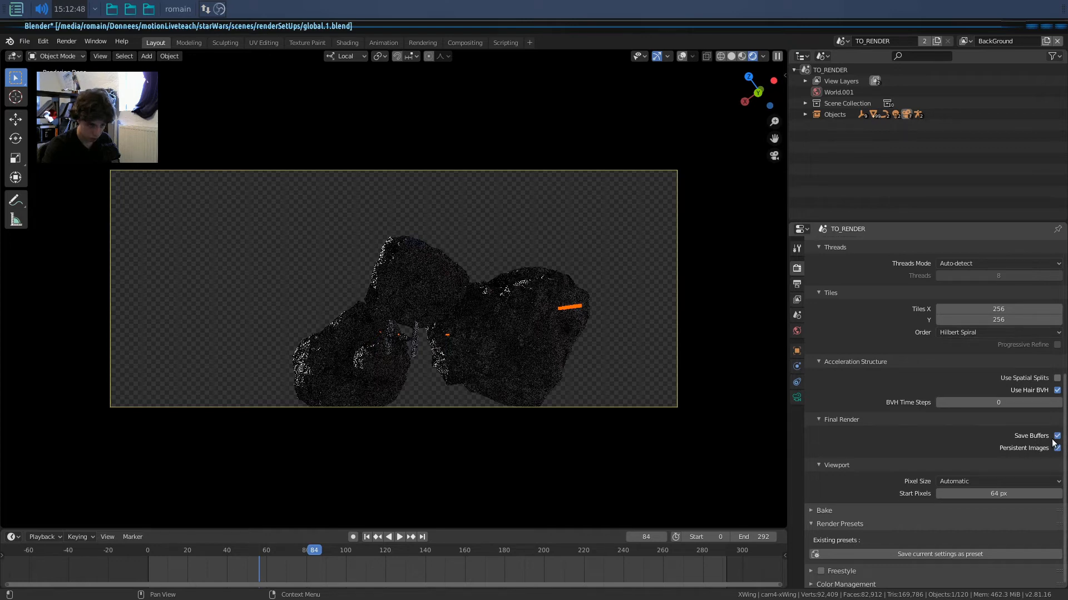
scroll(856, 471, down, 1)
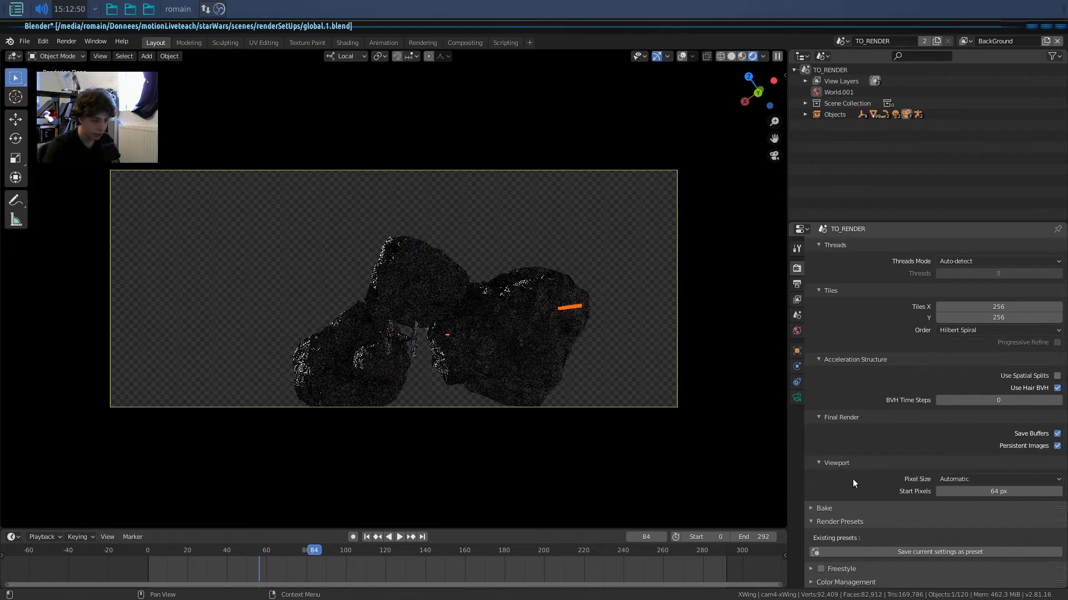
scroll(852, 479, up, 10)
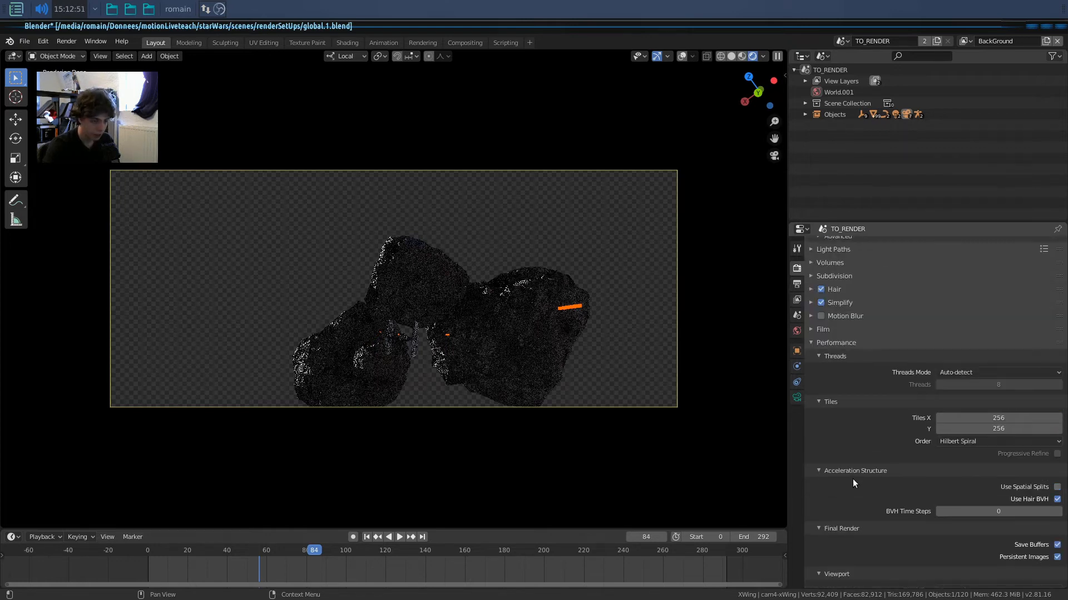
- Examine the output properties, from dimensions and frame range to output path, file format, color depth and codec, leaving only the Output section expanded
click(797, 284)
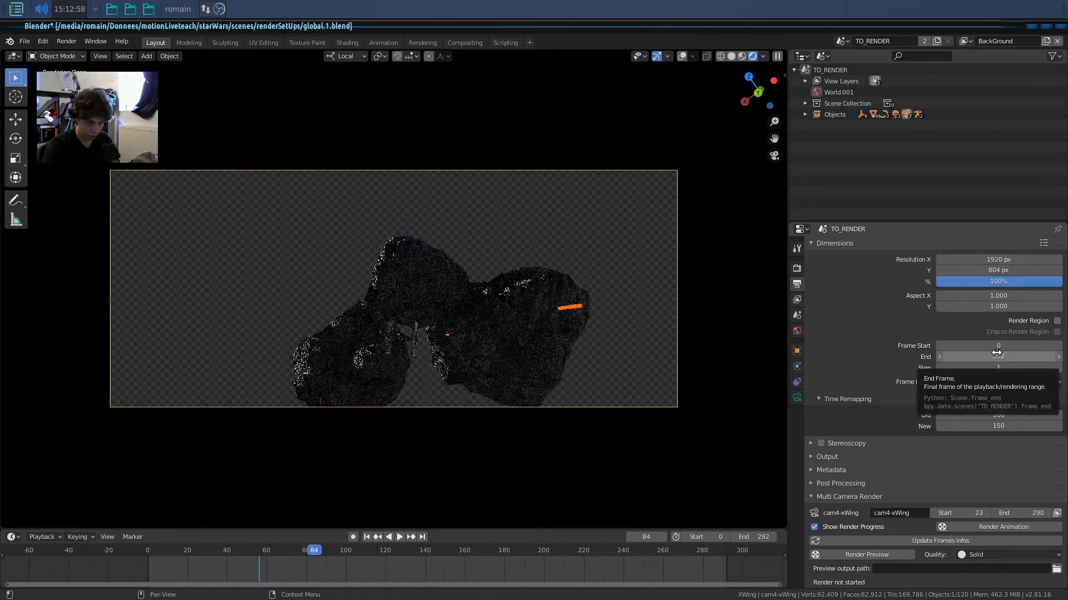
scroll(877, 378, down, 2)
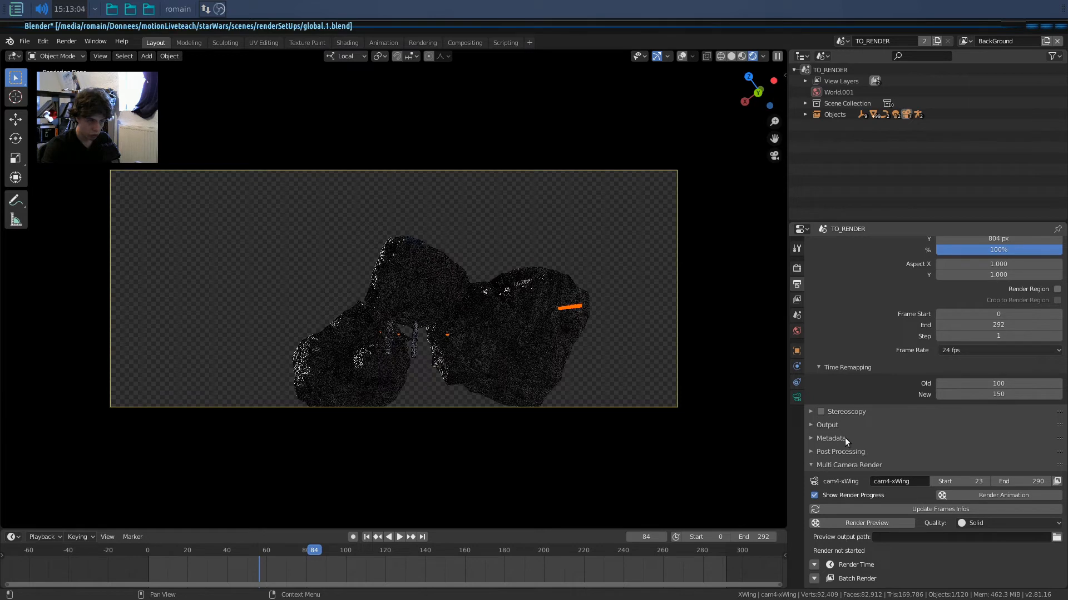
ctrl+click(834, 426)
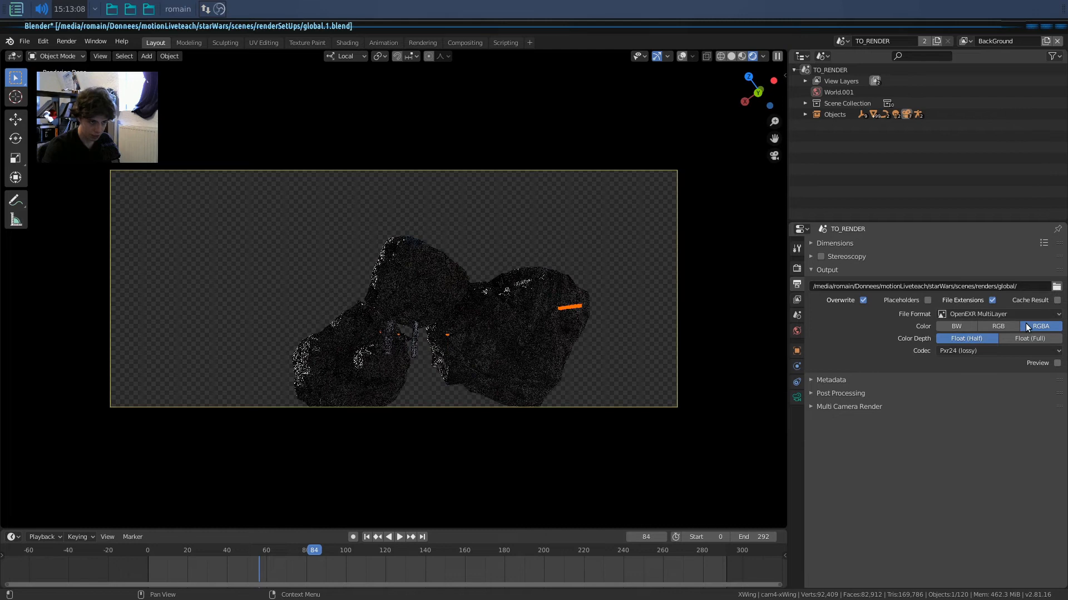
click(968, 348)
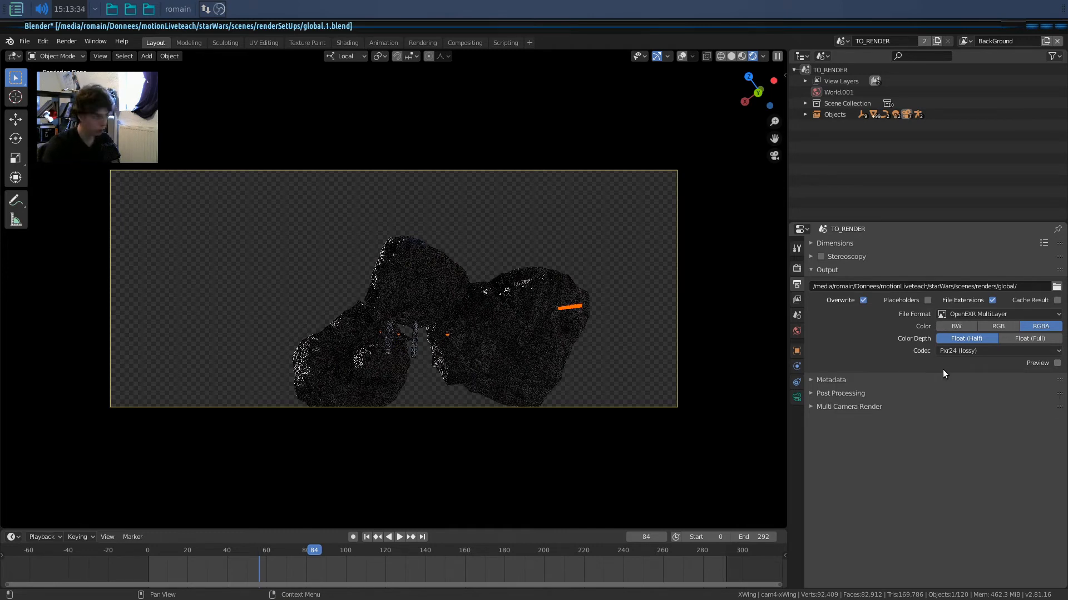
click(65, 41)
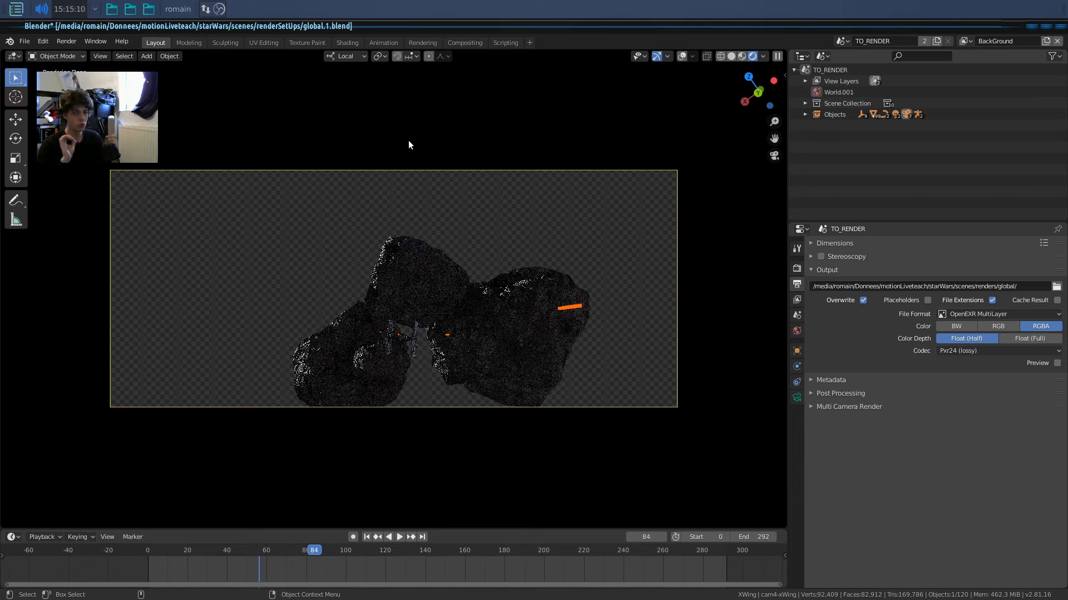
- Switch to the file manager, enlarge its window and open the starWars folder inside motionLiveteach
key(alt+F3)
text(p)
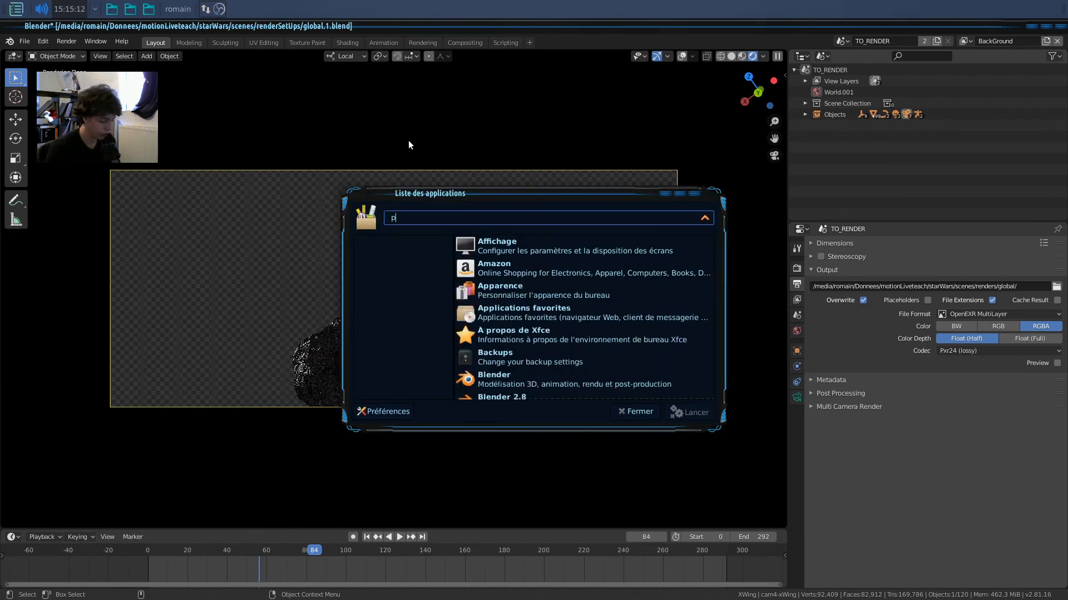
key(Return)
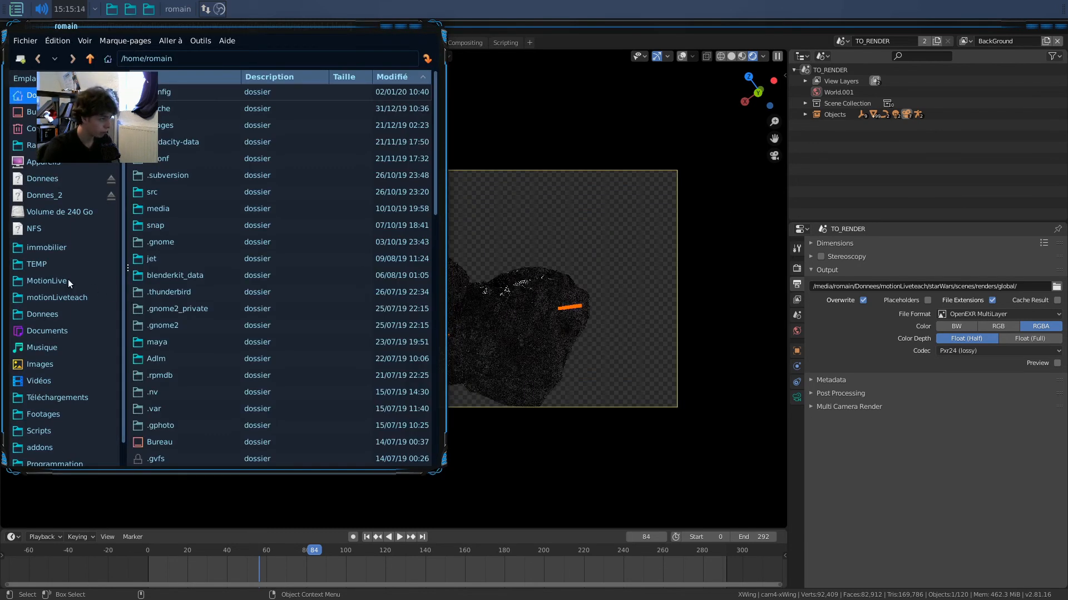
click(82, 299)
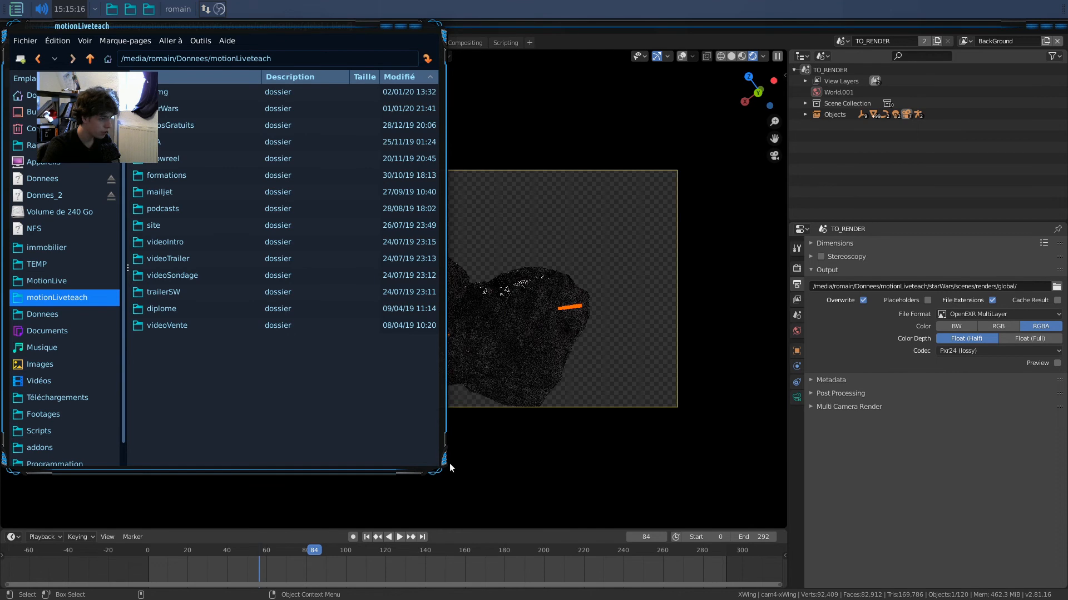
drag(449, 467, 689, 511)
double_click(216, 111)
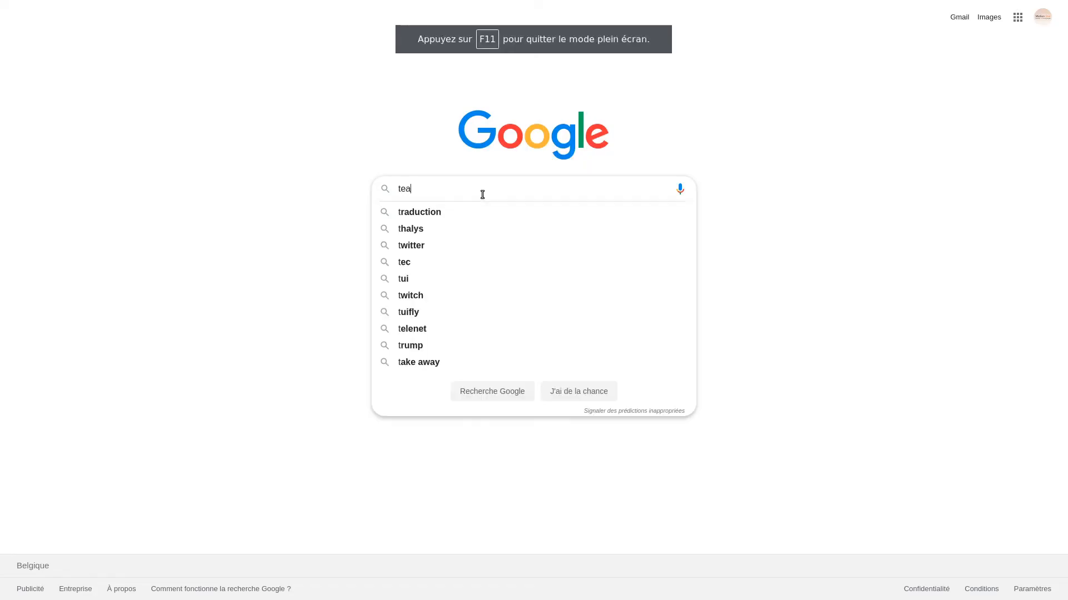
- In the web browser, go to teach.motion-live.com and look through its home page
text(ch.motion-live.com)
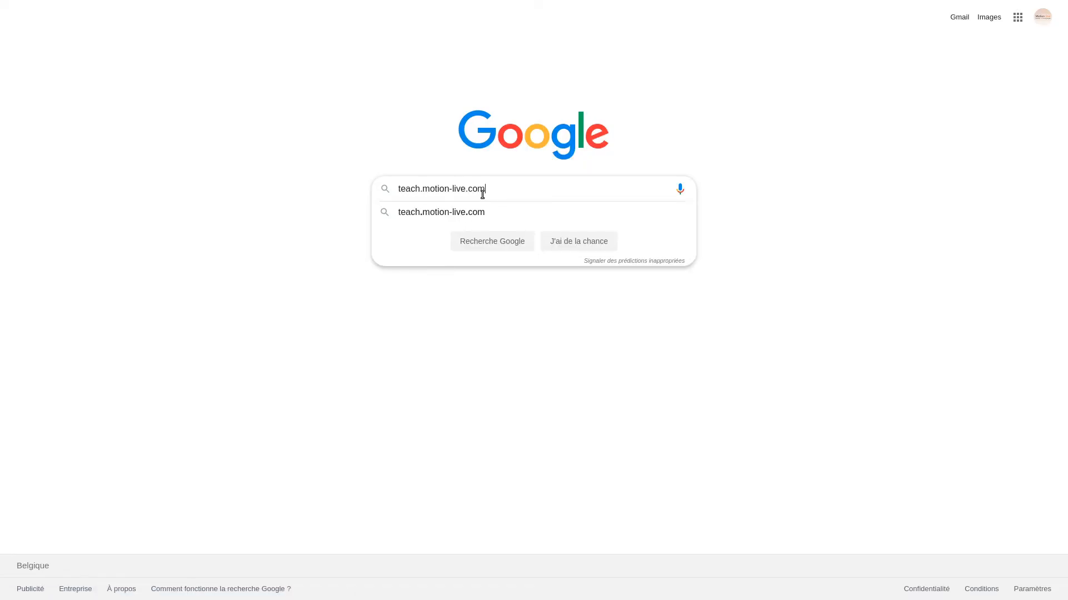
key(Return)
scroll(381, 226, down, 7)
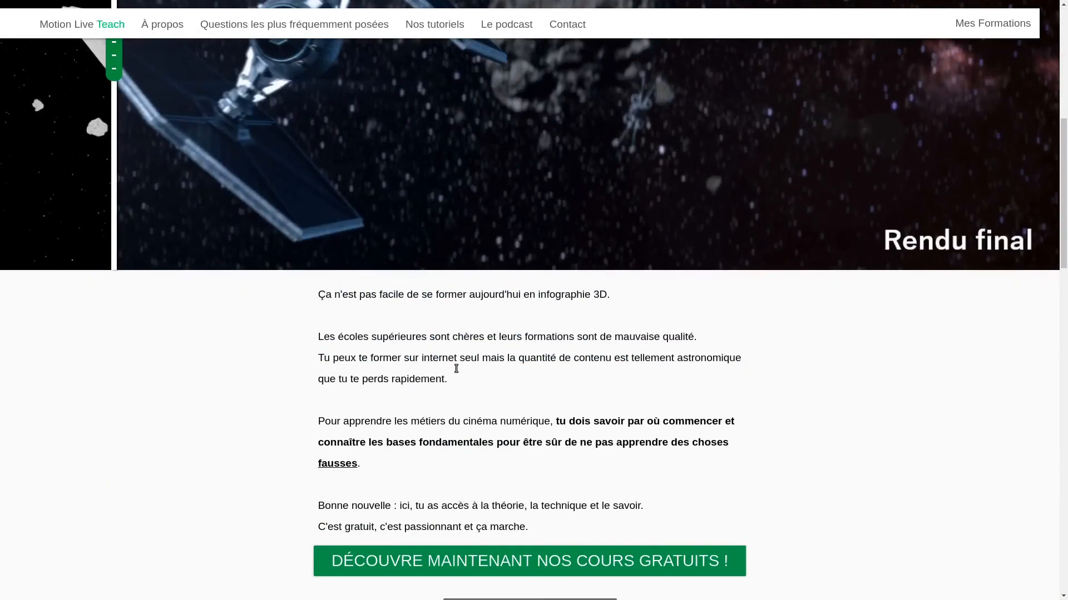